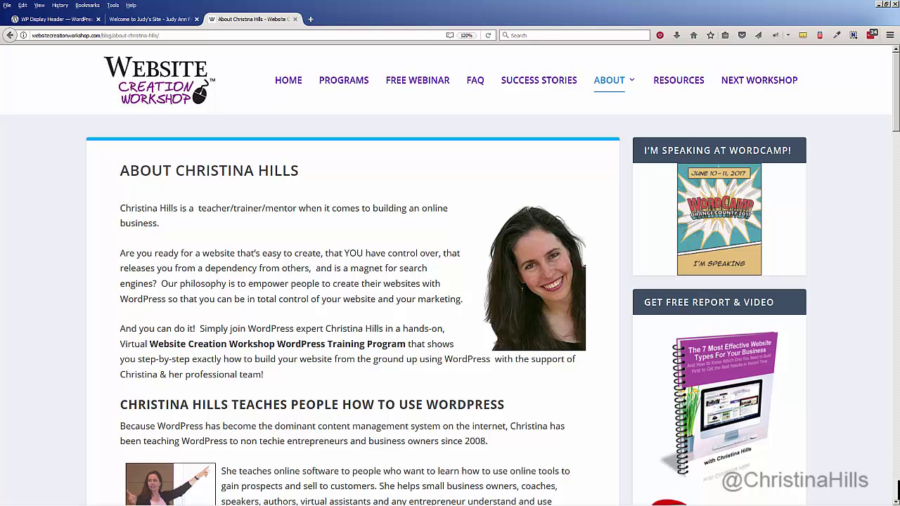
# View the WP Display Header plugin page, then switch back to the life-coach site's home page.
pyautogui.click(57, 21)
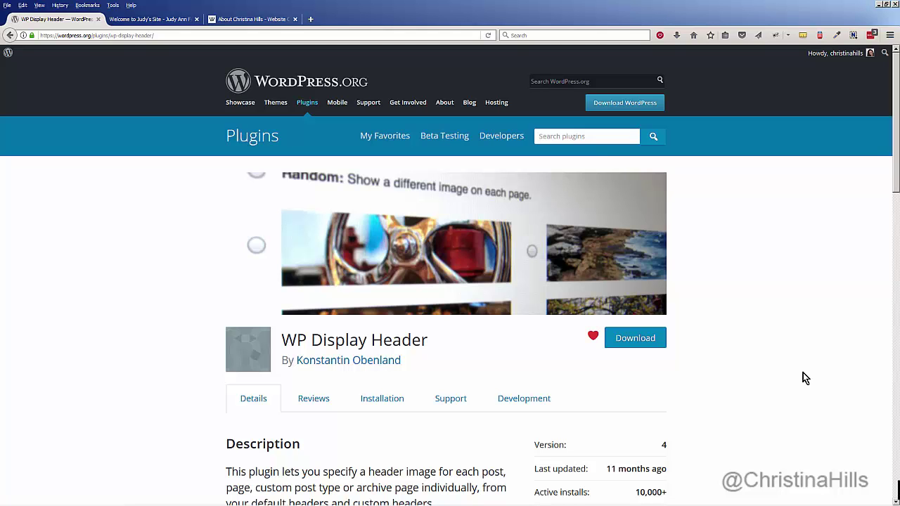
pyautogui.click(156, 22)
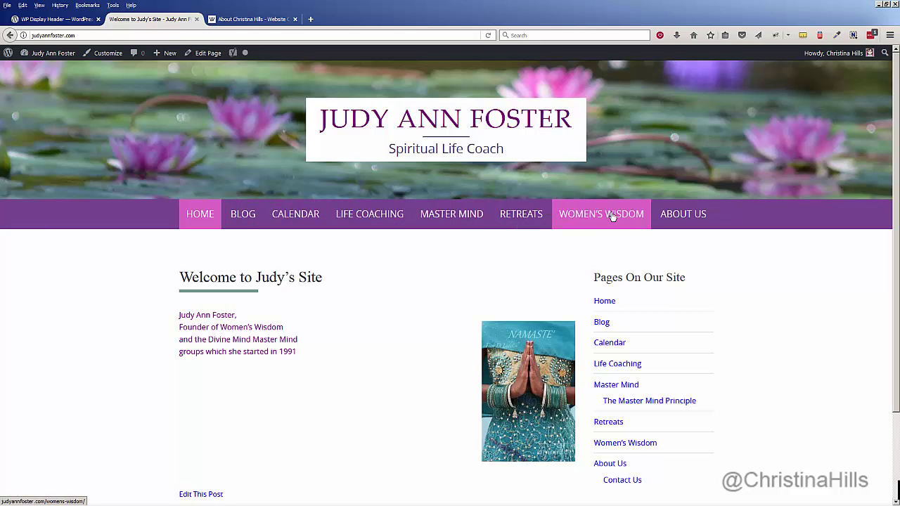
# Open the Retreats page from the site's navigation menu.
pyautogui.click(510, 215)
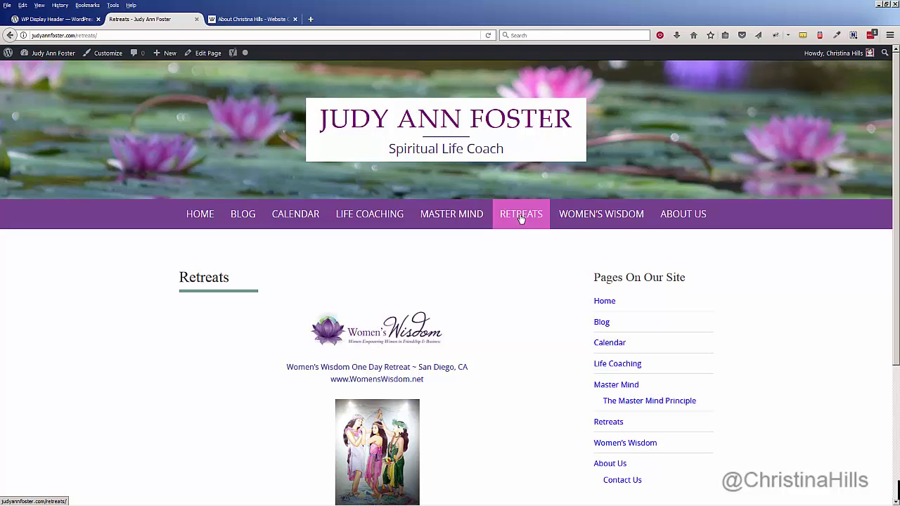
# Go from the Retreats page to the admin Dashboard and then Plugins > Add New.
pyautogui.moveTo(48, 53)
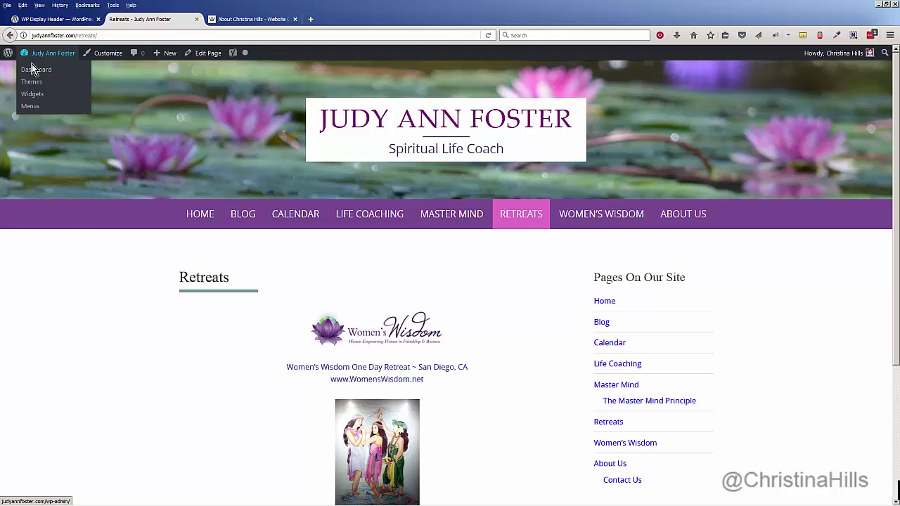
pyautogui.click(32, 69)
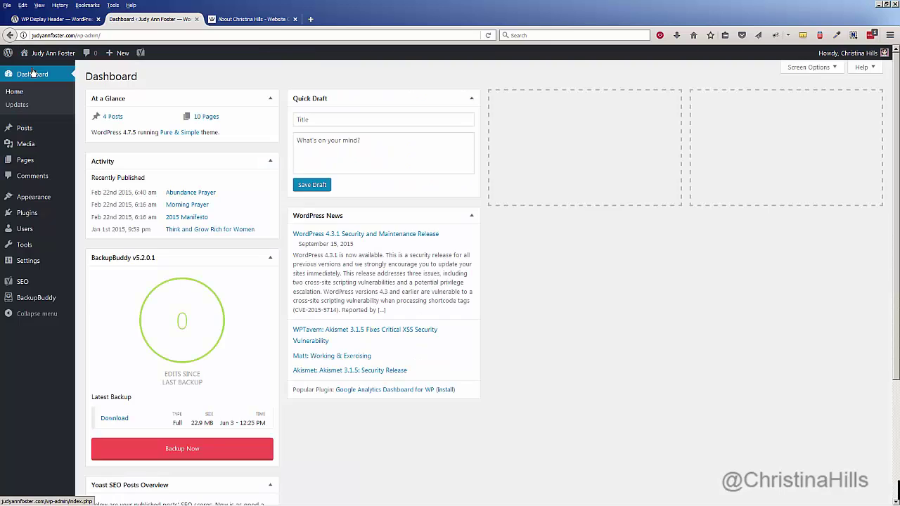
pyautogui.moveTo(23, 218)
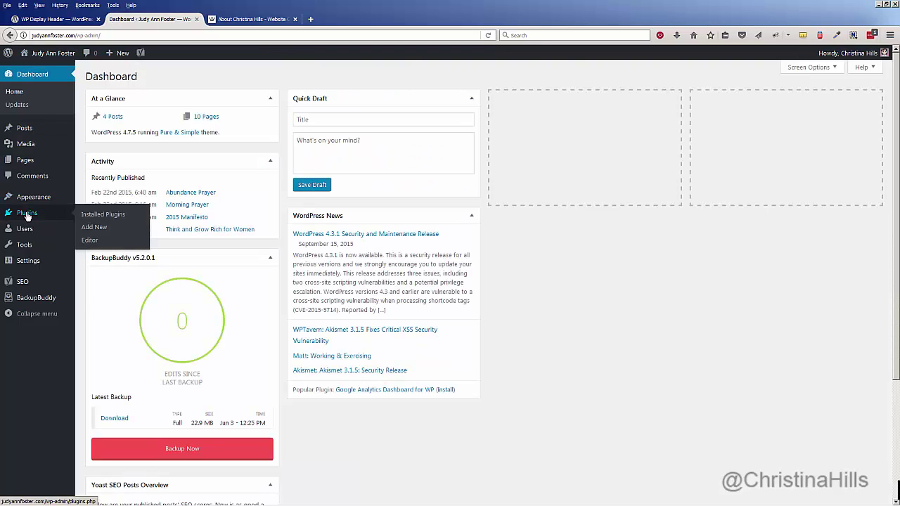
pyautogui.click(94, 228)
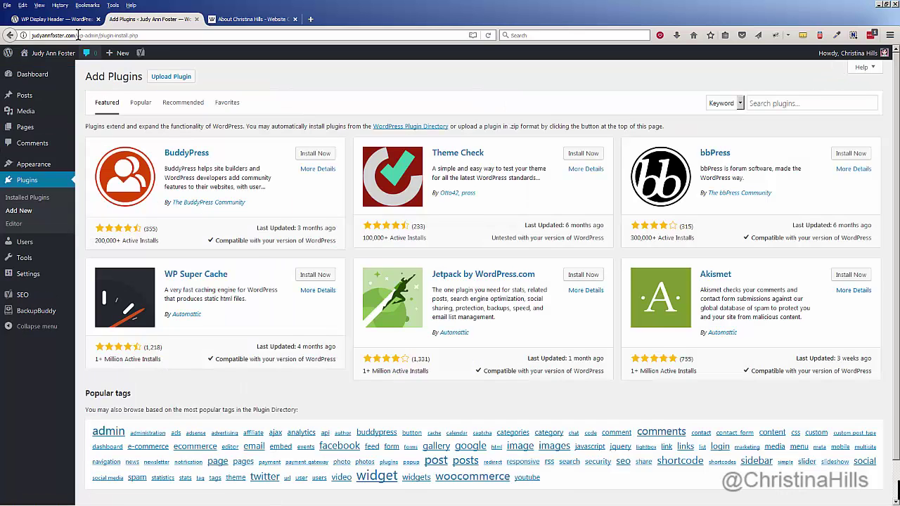
# Check the WP Display Header plugin tab, return, and begin a plugin keyword search.
pyautogui.click(53, 19)
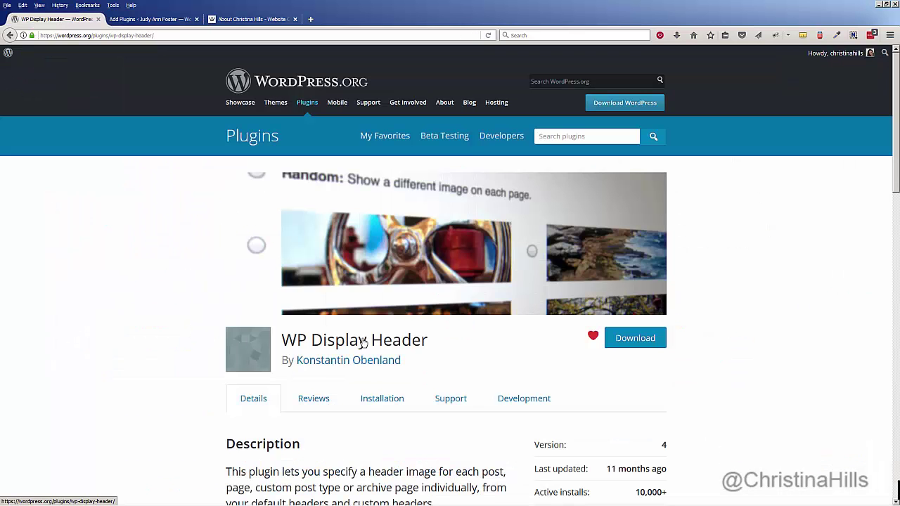
pyautogui.click(160, 20)
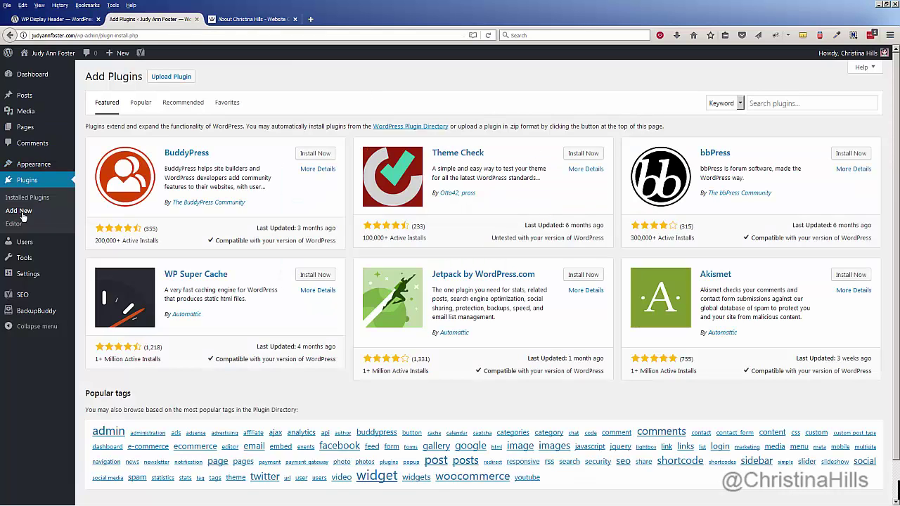
pyautogui.click(760, 104)
# Search for 'wp display header', then install and activate the WP Display Header plugin.
pyautogui.write('wp d')
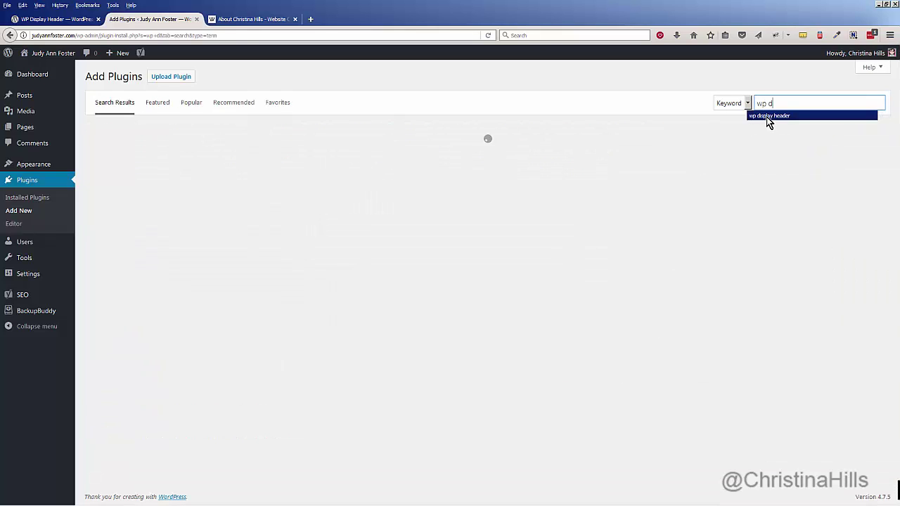
pyautogui.click(766, 117)
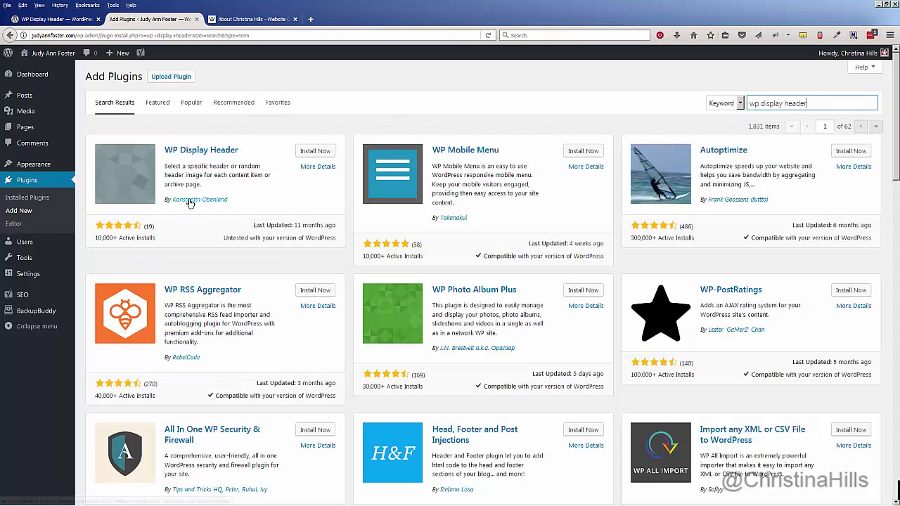
pyautogui.click(60, 21)
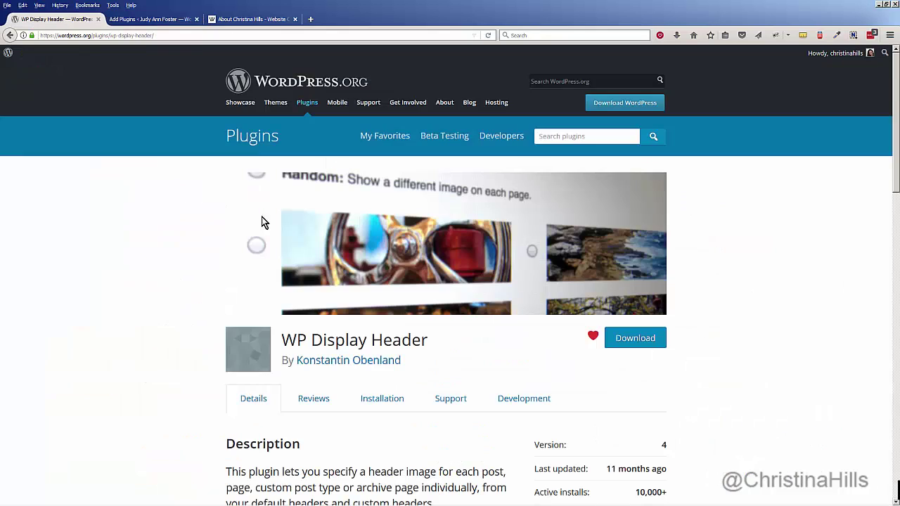
pyautogui.click(134, 20)
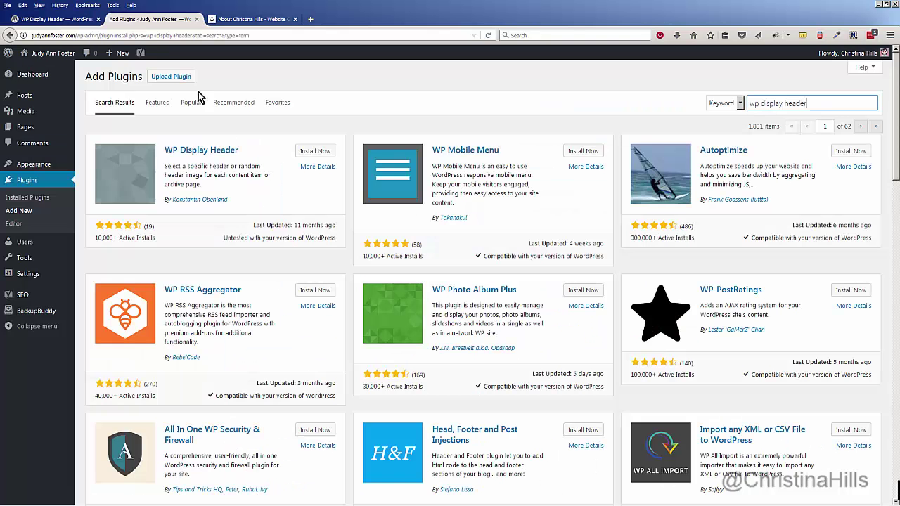
pyautogui.click(315, 151)
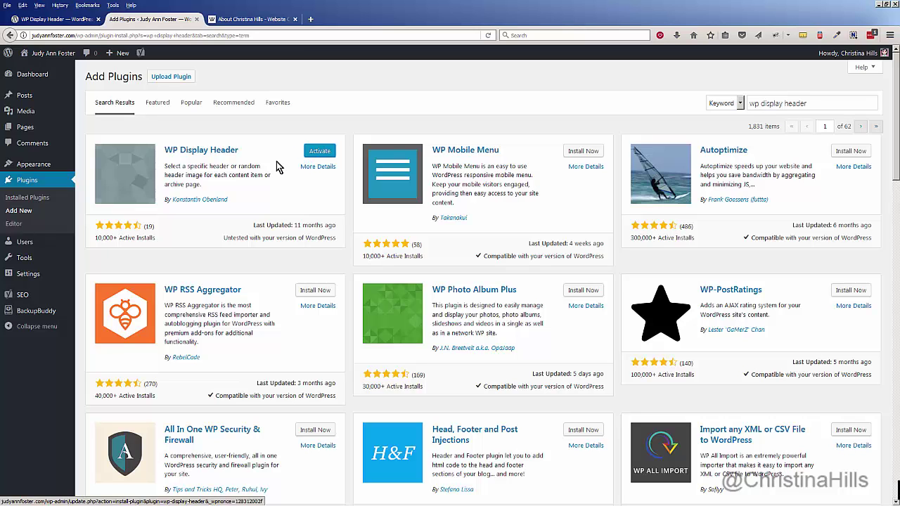
pyautogui.click(320, 151)
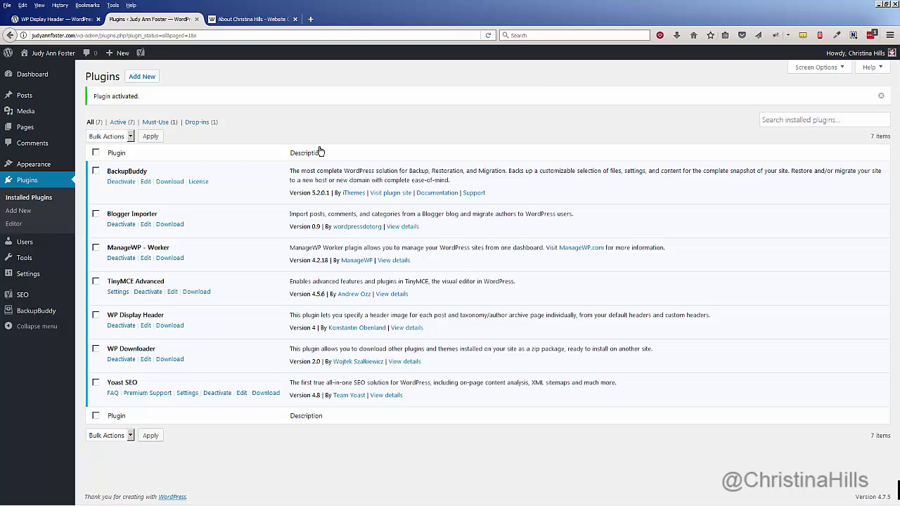
# Go to Appearance > Customize and bring up the Header Image panel.
pyautogui.moveTo(30, 169)
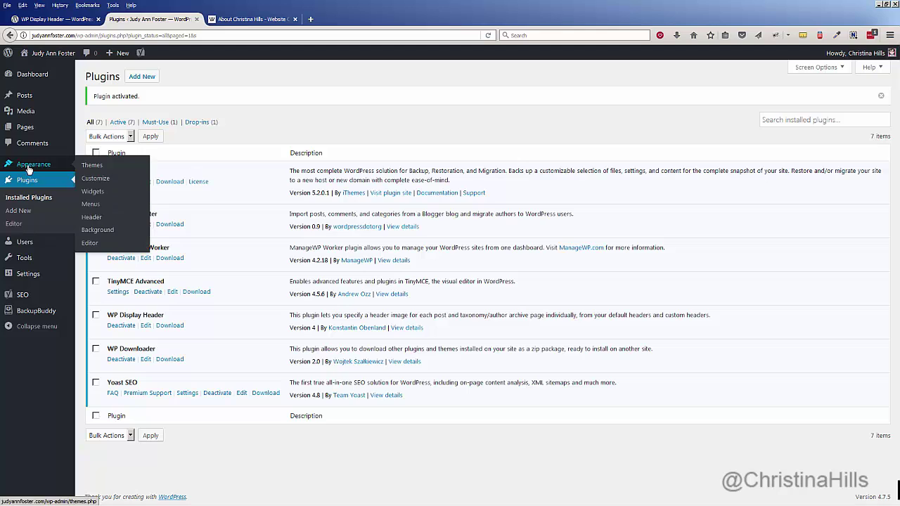
pyautogui.click(92, 180)
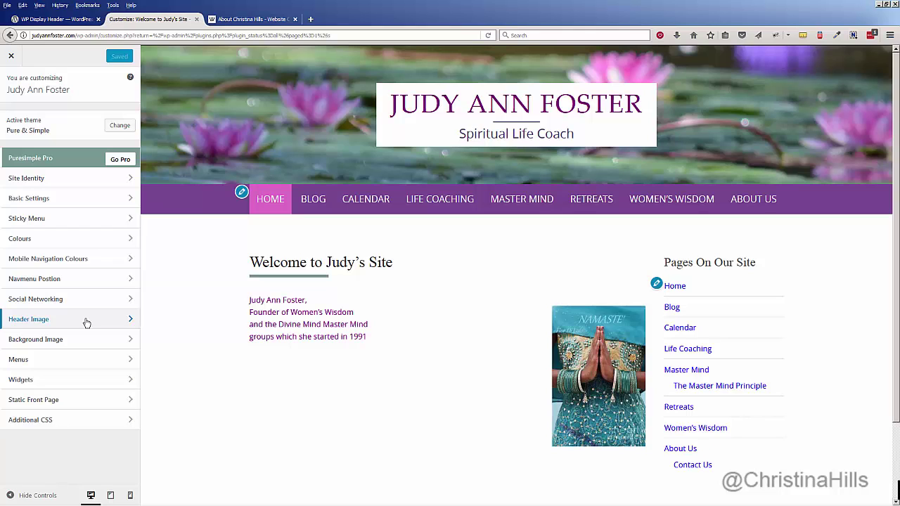
pyautogui.click(86, 323)
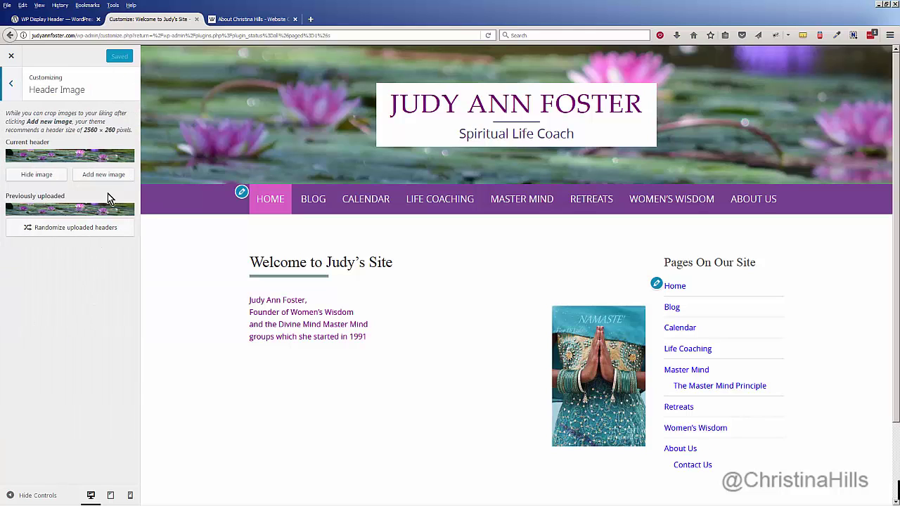
# Add the beach palm-tree photo from the Media Library as a new header and start cropping.
pyautogui.click(109, 181)
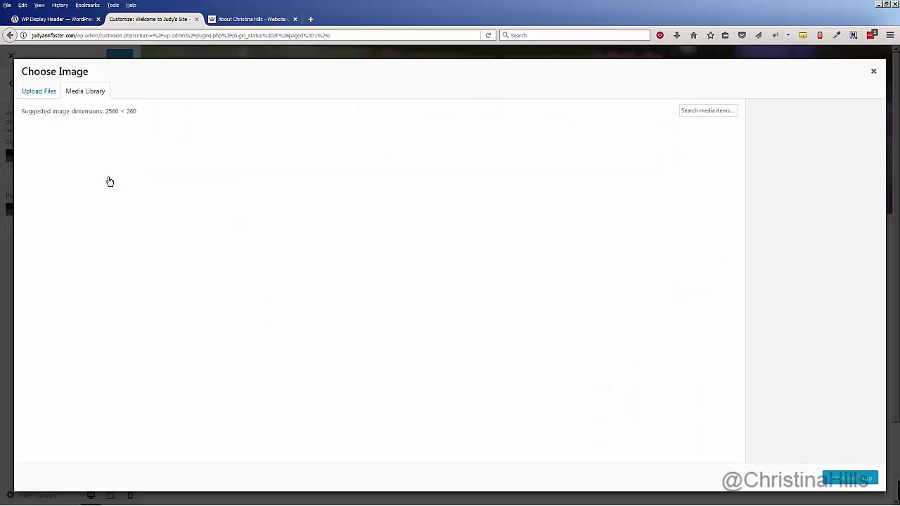
pyautogui.click(52, 167)
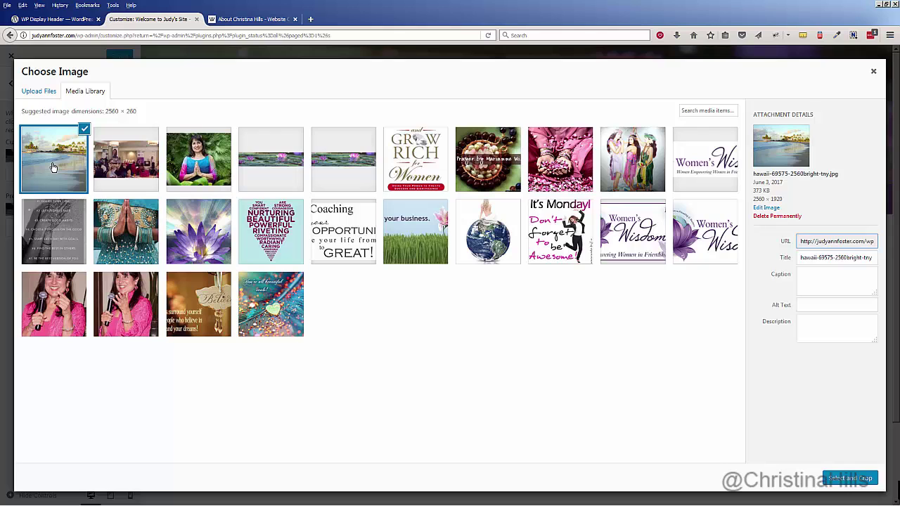
pyautogui.click(846, 479)
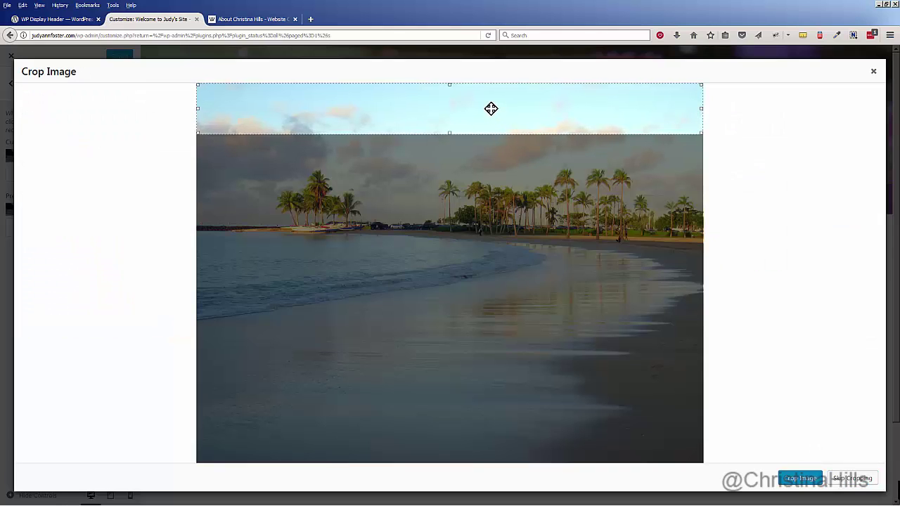
# Crop the beach photo to the palm trees and shoreline and apply it as header.
pyautogui.moveTo(490, 109); pyautogui.dragTo(496, 189)
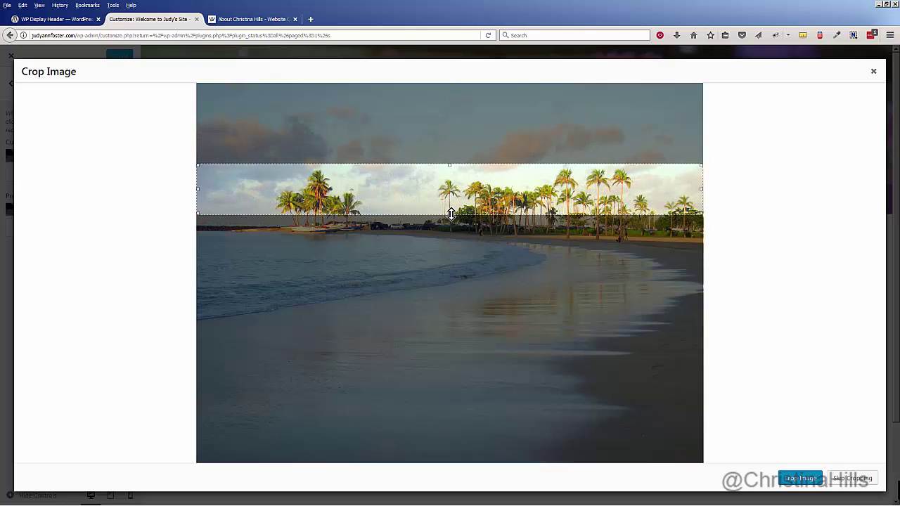
pyautogui.moveTo(452, 214); pyautogui.dragTo(453, 248)
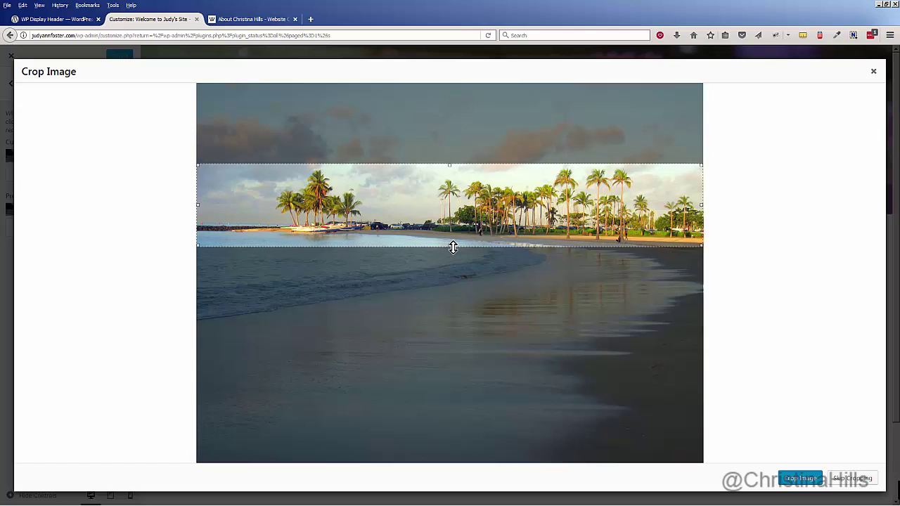
pyautogui.click(800, 479)
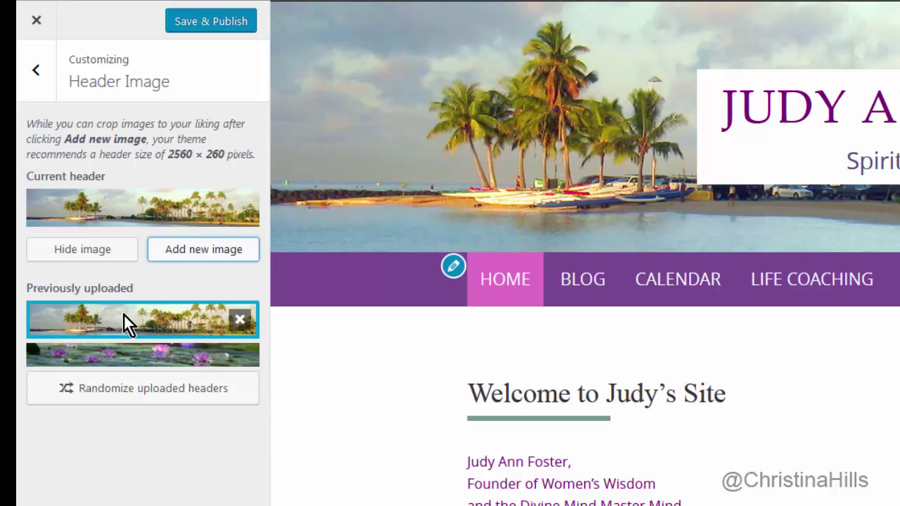
# Restore the lily-pond image as the default header, publish, and close the Customizer.
pyautogui.click(136, 359)
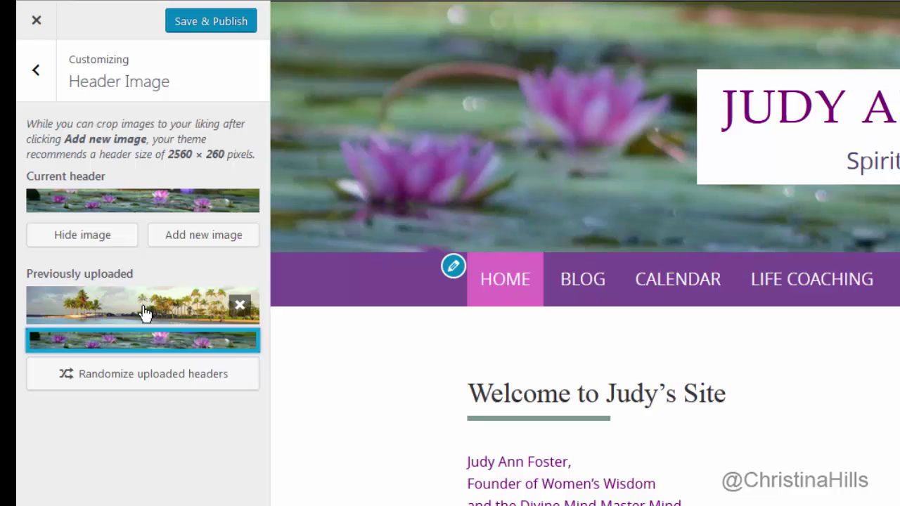
pyautogui.click(191, 35)
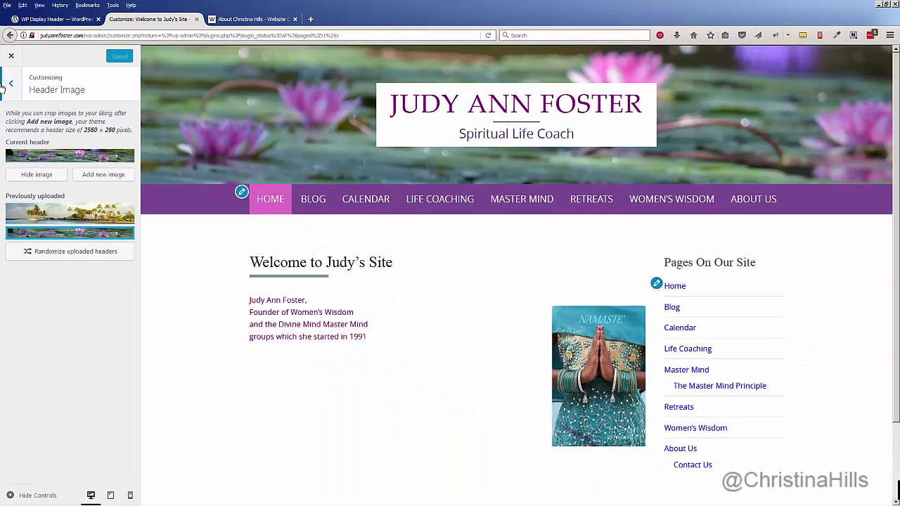
pyautogui.click(14, 57)
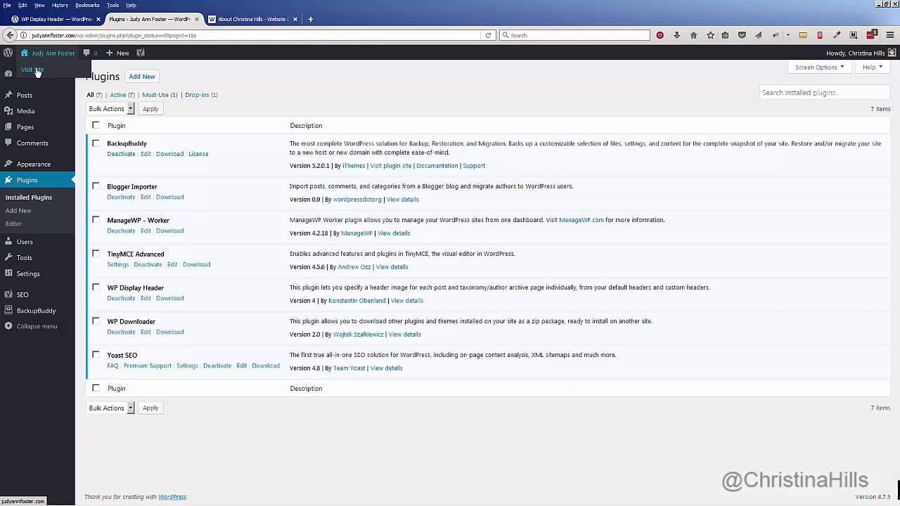
# Visit the live site from the admin bar and go to its Retreats page.
pyautogui.click(33, 70)
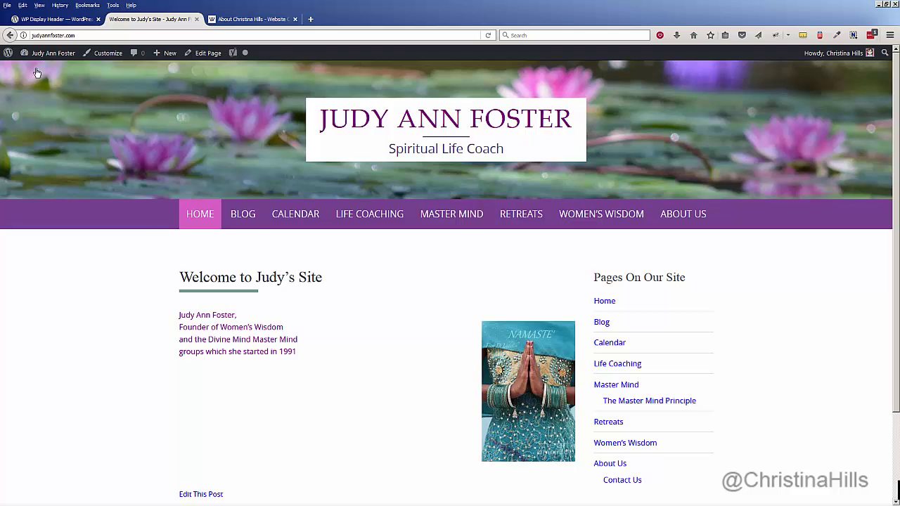
pyautogui.click(522, 215)
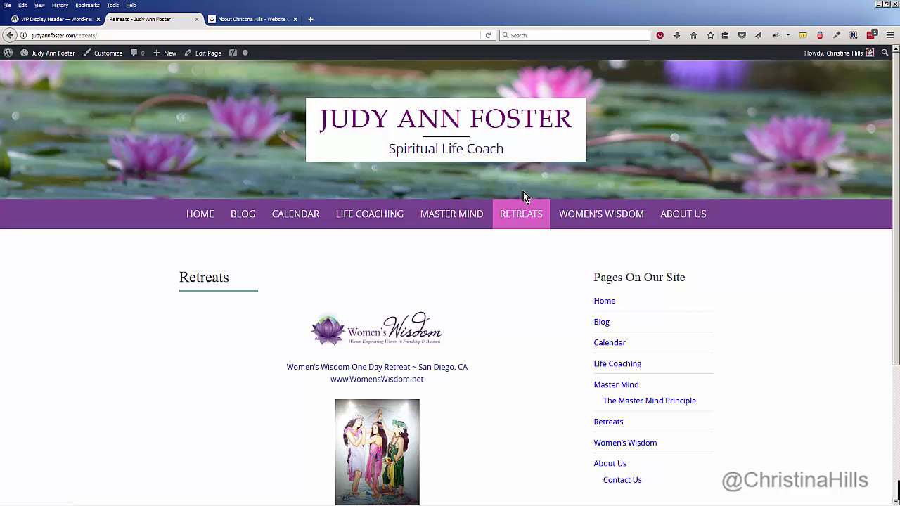
# Edit the Retreats page, choose the beach palm-tree image in its Header box, and update.
pyautogui.click(203, 55)
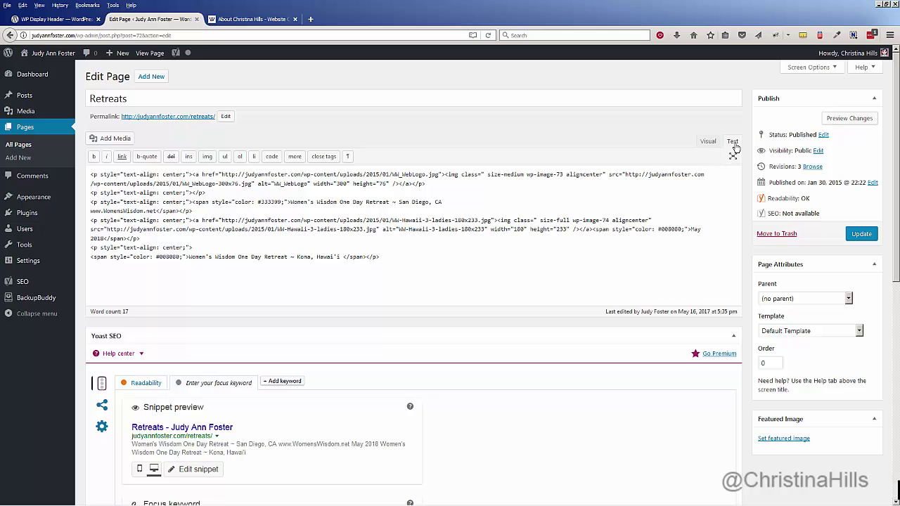
pyautogui.click(708, 142)
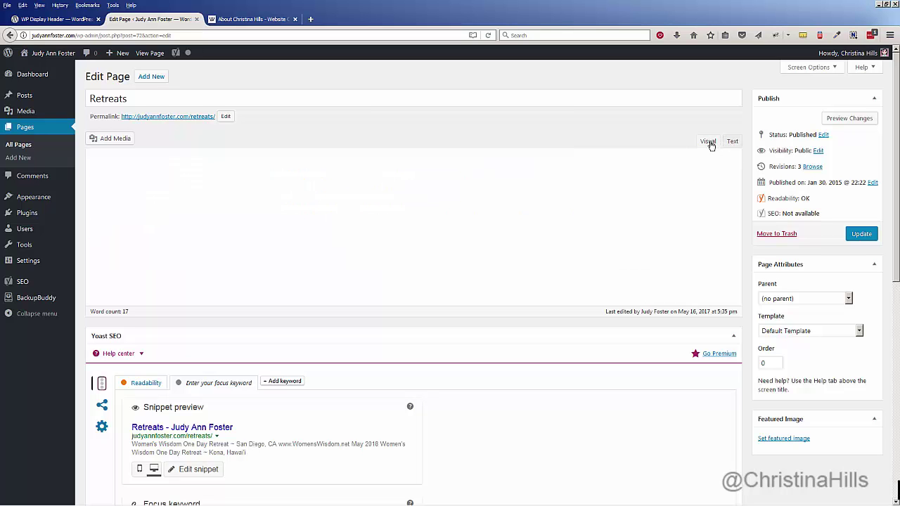
pyautogui.scroll(-8, 606, 284)
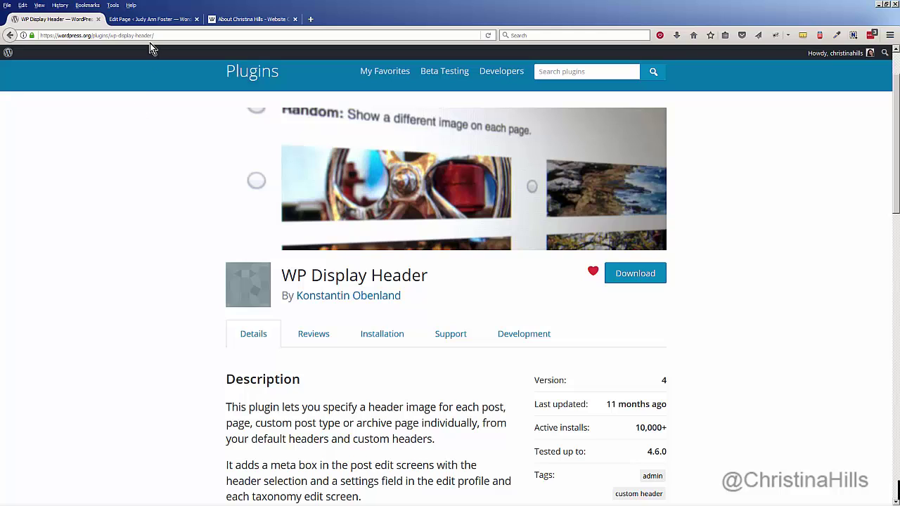
pyautogui.click(147, 20)
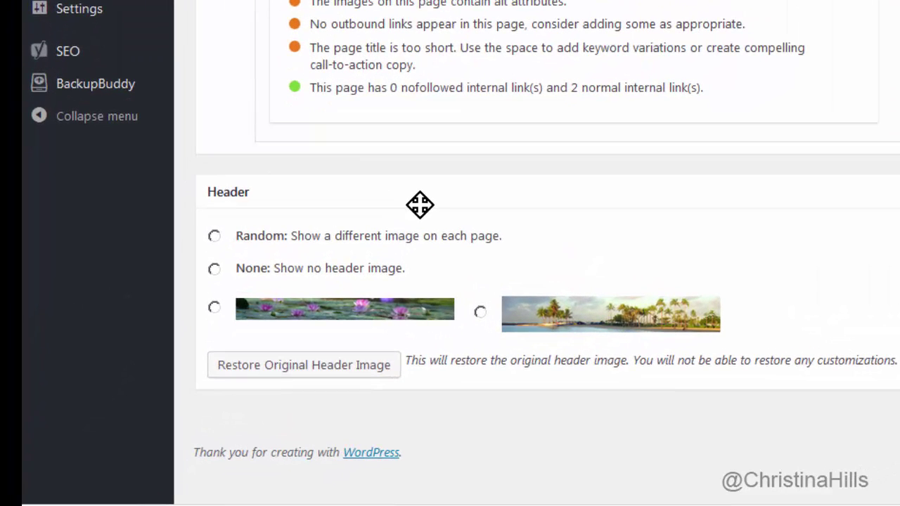
pyautogui.click(481, 313)
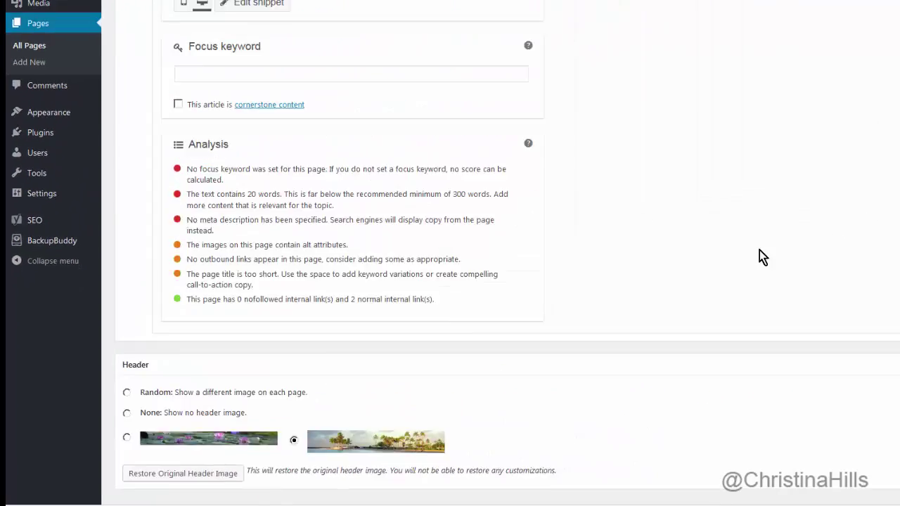
pyautogui.scroll(10, 760, 255)
pyautogui.click(854, 236)
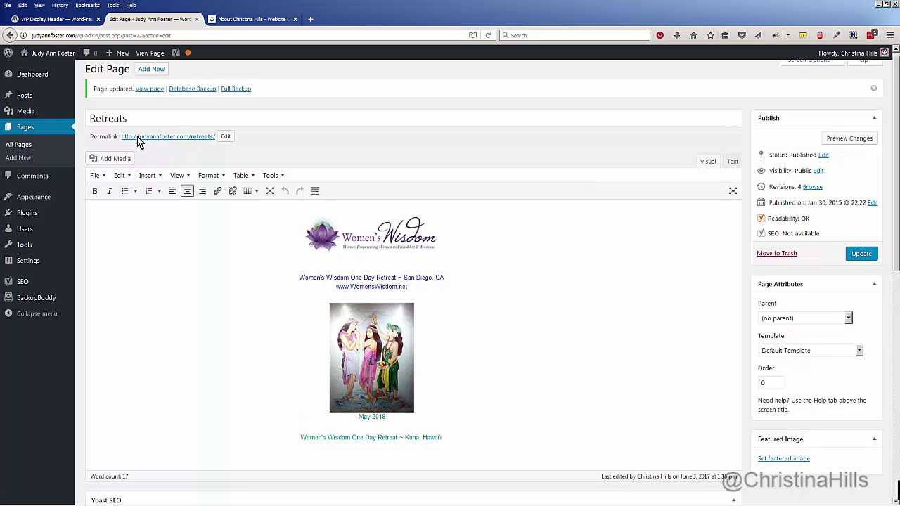
# View the live site and check that Home, Blog and Calendar keep the lily-pond header.
pyautogui.click(144, 91)
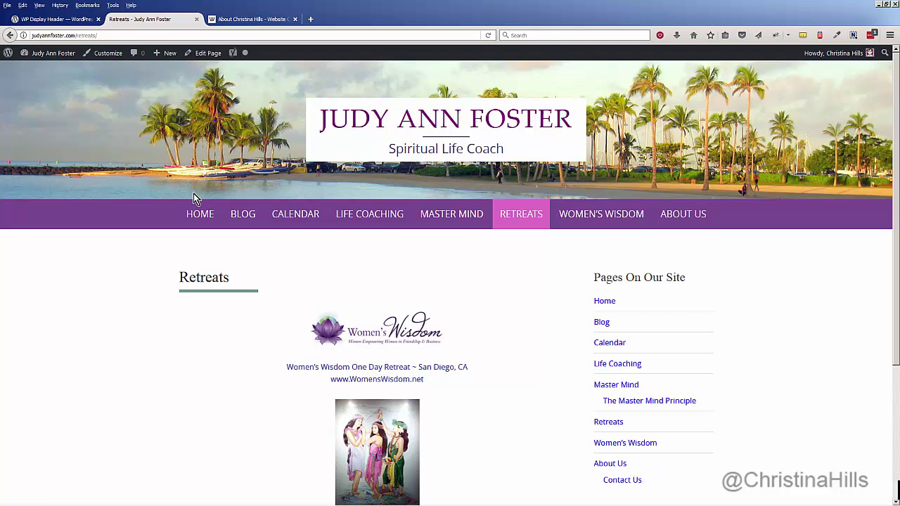
pyautogui.click(199, 213)
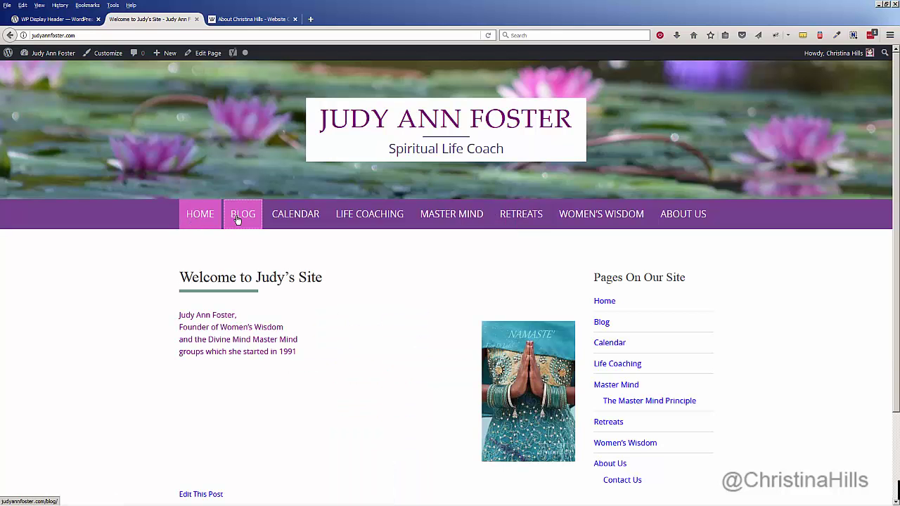
pyautogui.click(237, 219)
pyautogui.click(294, 218)
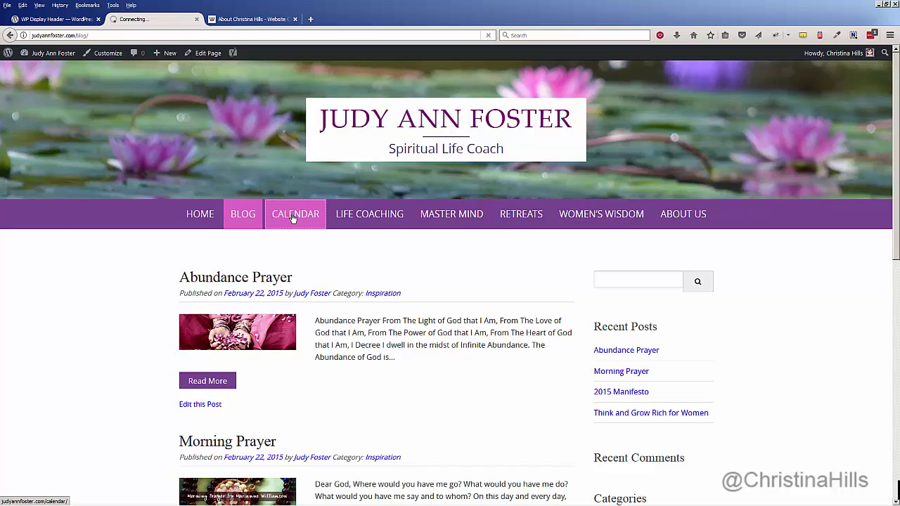
# Confirm the live Retreats page shows the palm-tree beach header.
pyautogui.click(521, 214)
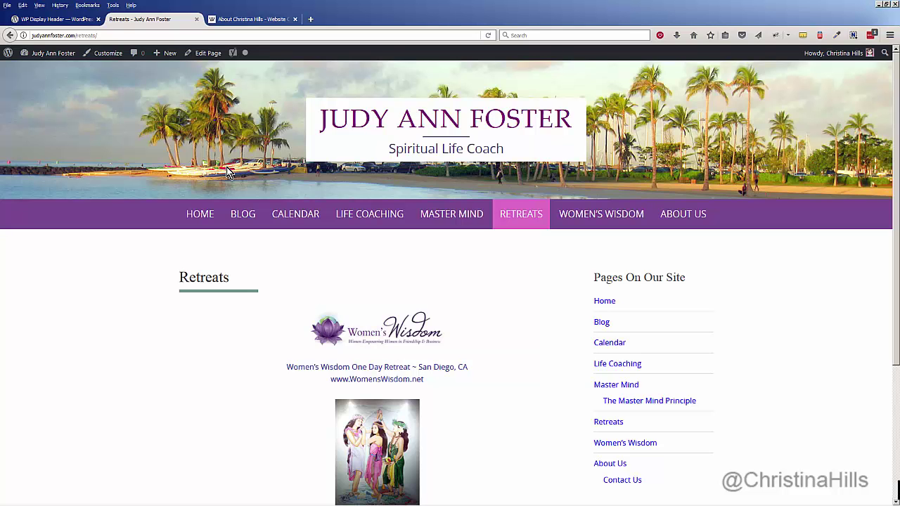
pyautogui.scroll(-3, 253, 339)
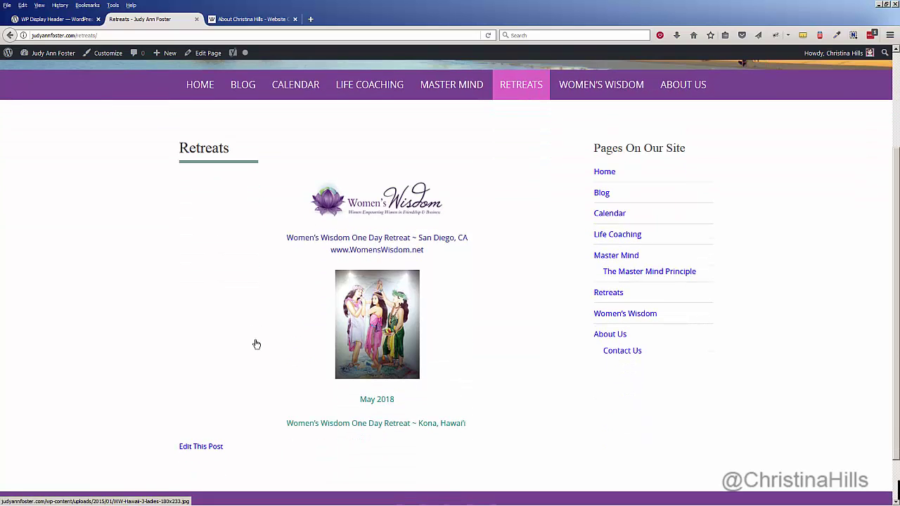
pyautogui.scroll(3, 257, 344)
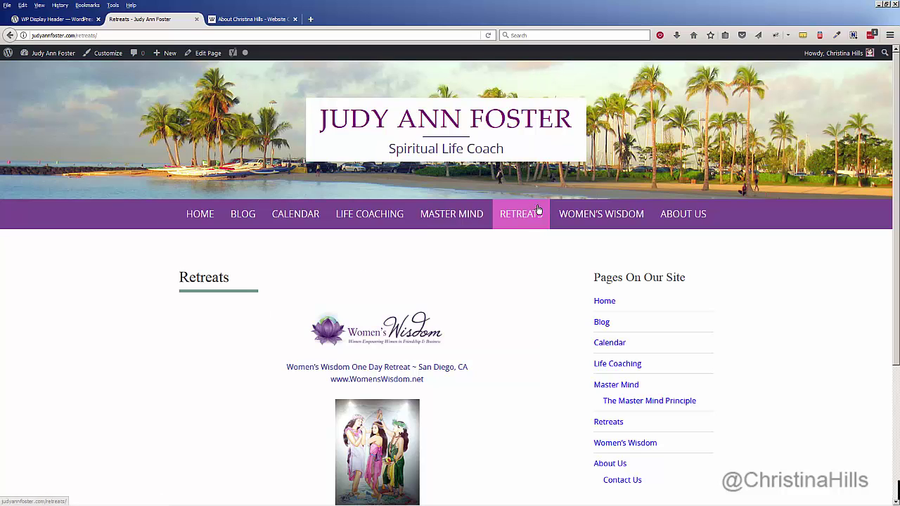
pyautogui.moveTo(451, 217)
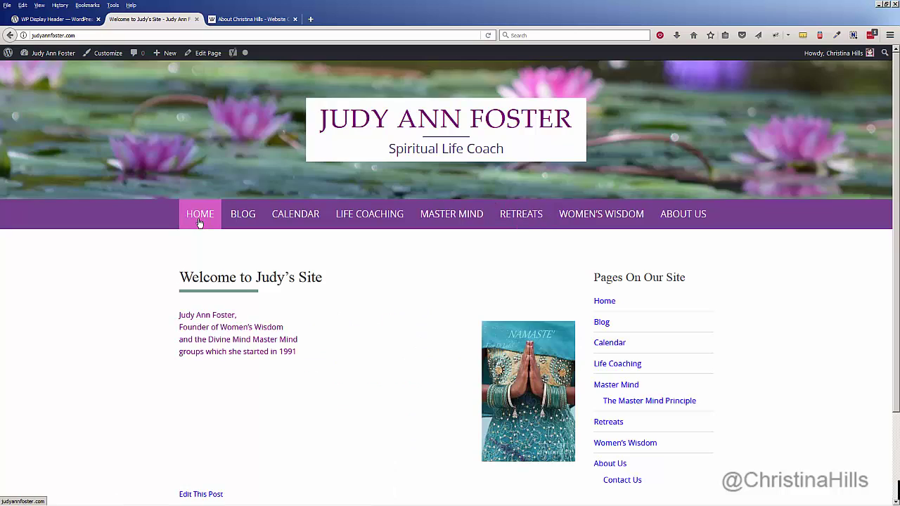
pyautogui.click(63, 21)
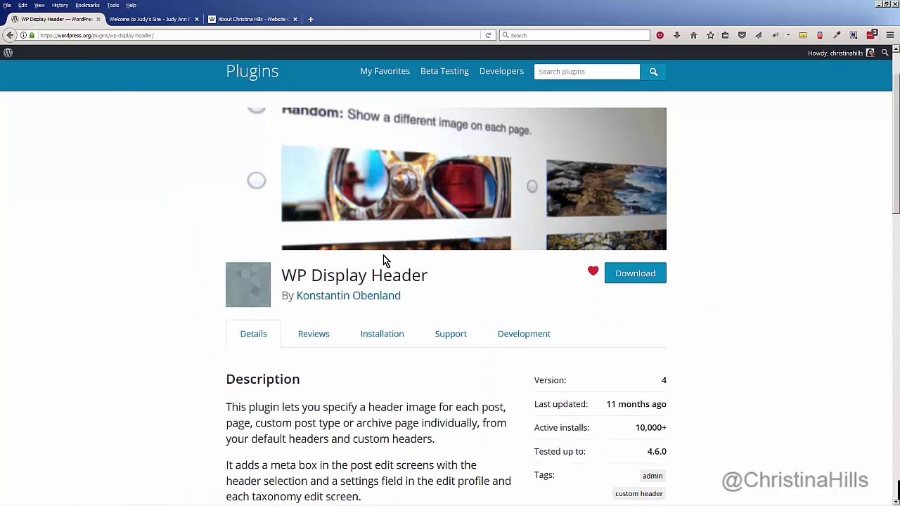
pyautogui.scroll(-3, 383, 255)
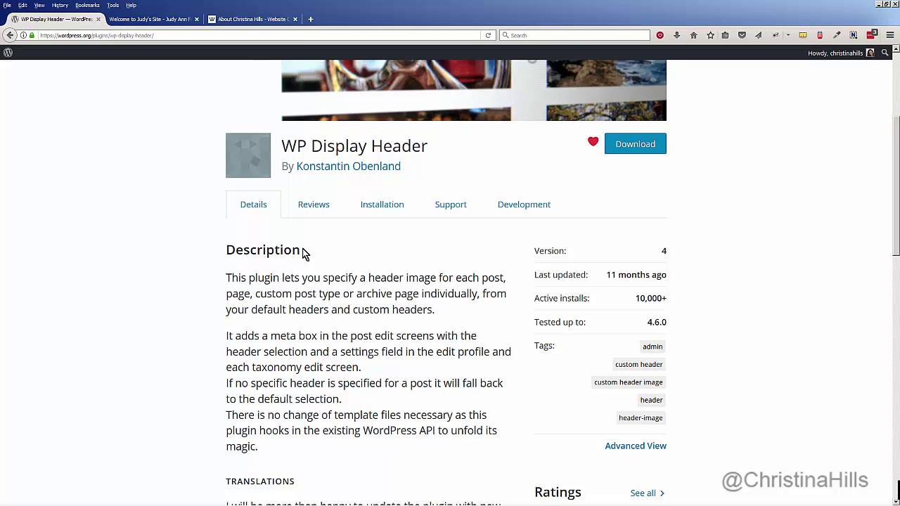
pyautogui.scroll(5, 304, 253)
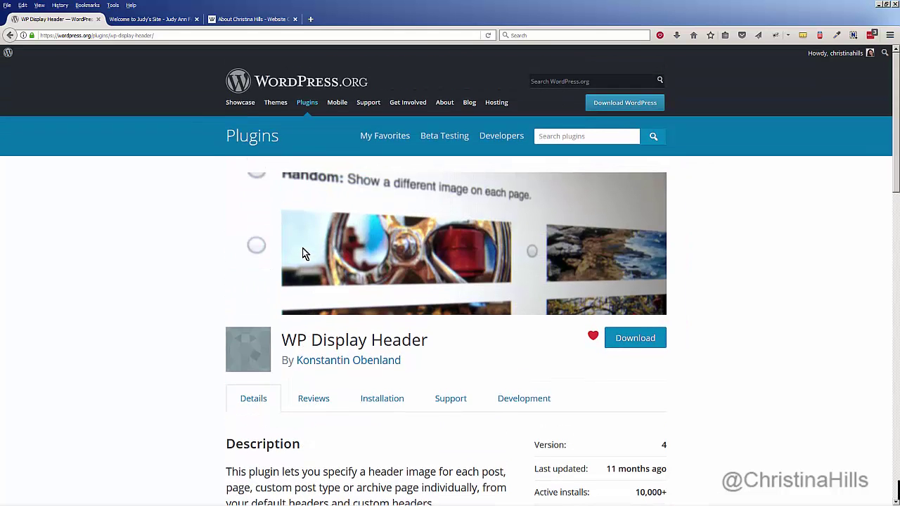
pyautogui.click(153, 21)
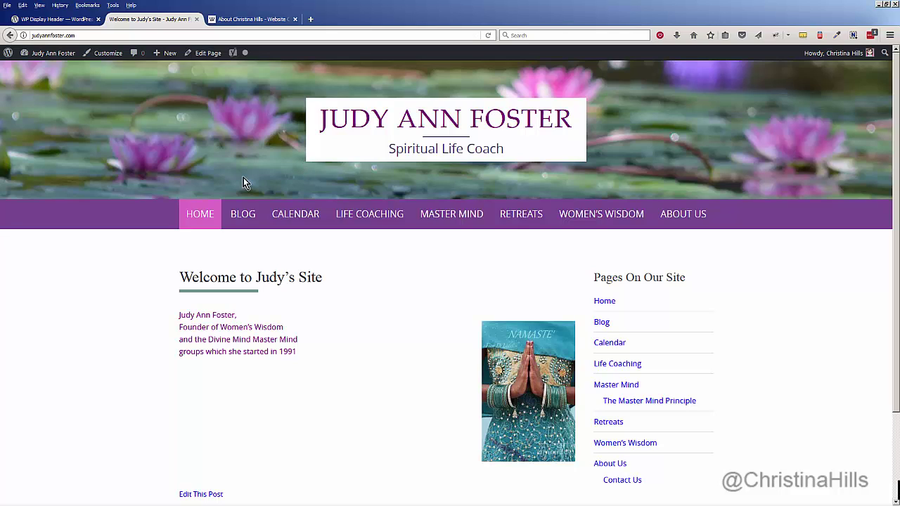
# Recheck the Retreats page's palm-tree header setting in the editor, then switch to the Website Creation Workshop about page.
pyautogui.click(533, 221)
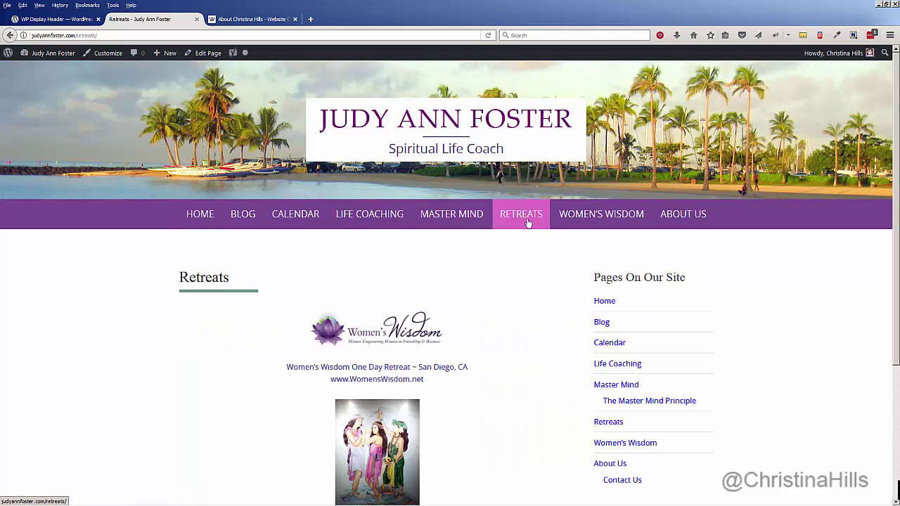
pyautogui.click(206, 56)
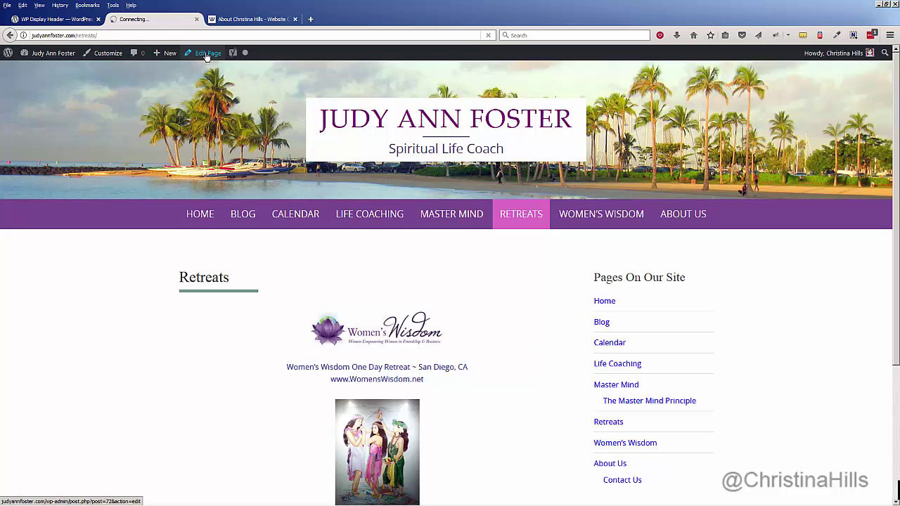
pyautogui.scroll(-2, 682, 321)
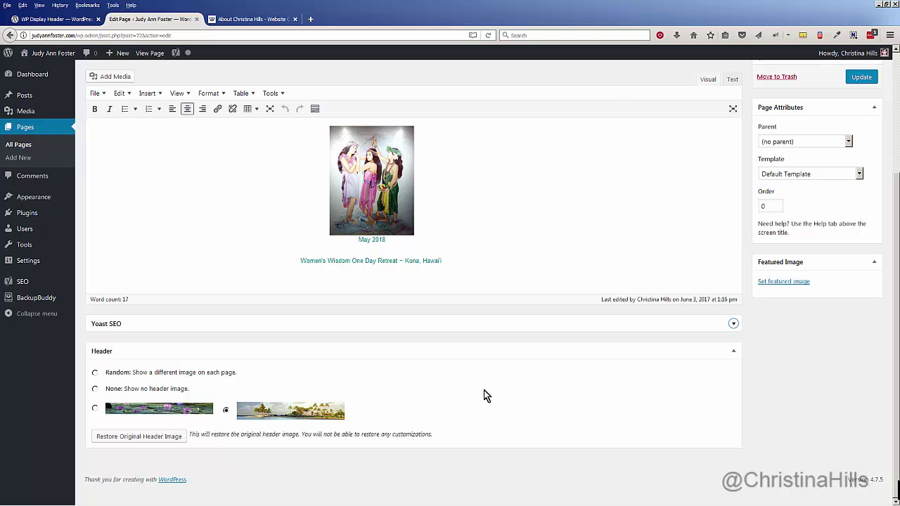
pyautogui.hotkey('ctrl', 'Tab')
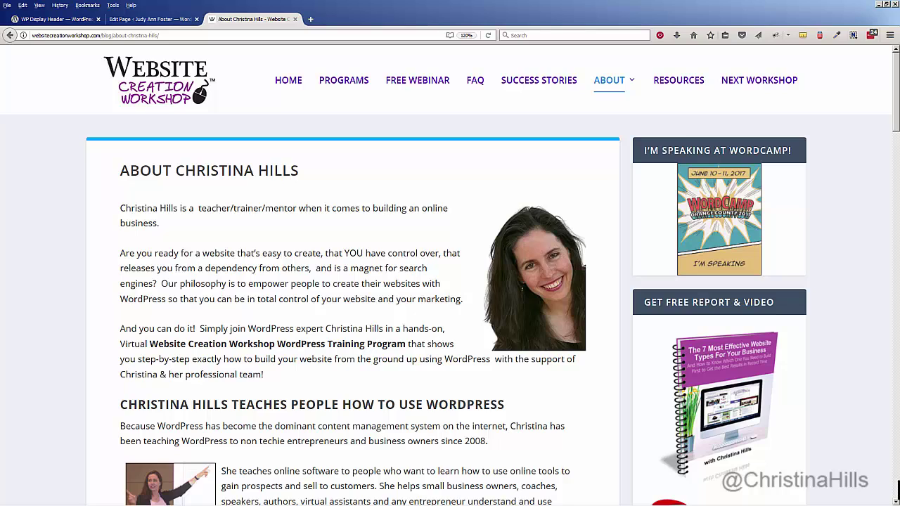